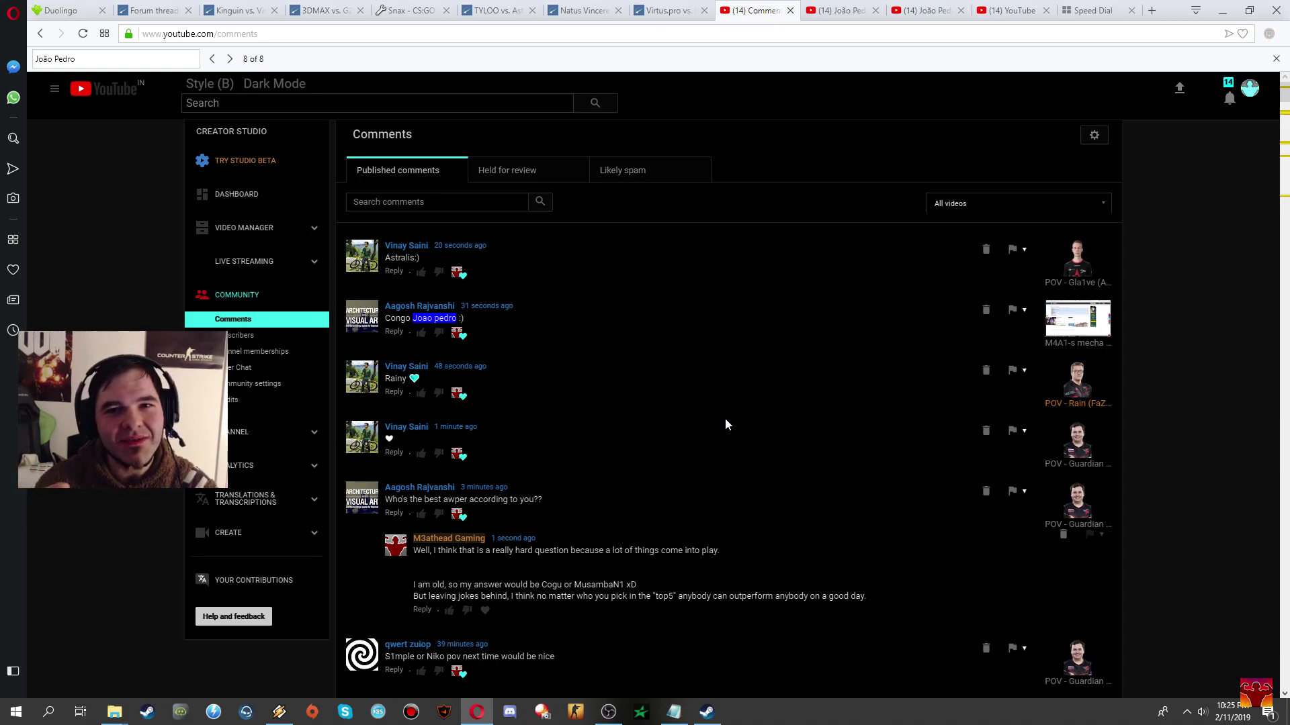
Compare the 223-subscriber João Pedro skateboarding channel with the empty same-named channel tab
click(846, 10)
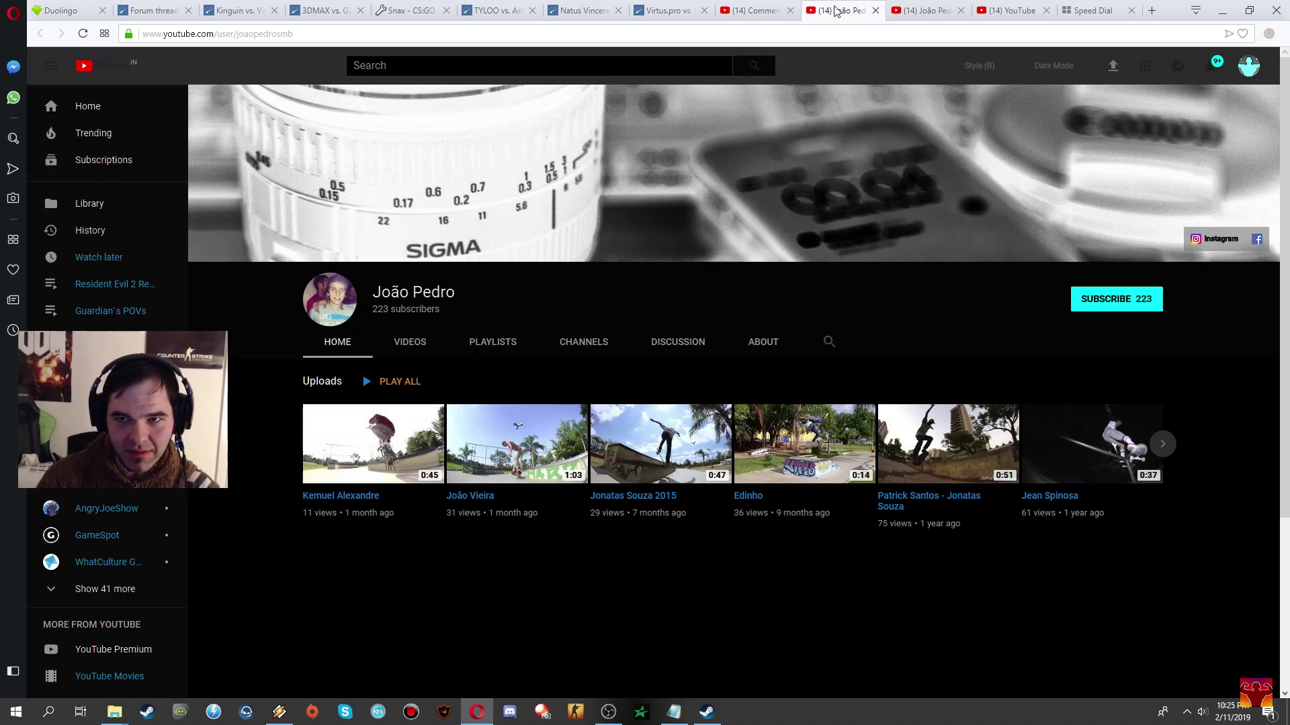
click(756, 10)
click(839, 10)
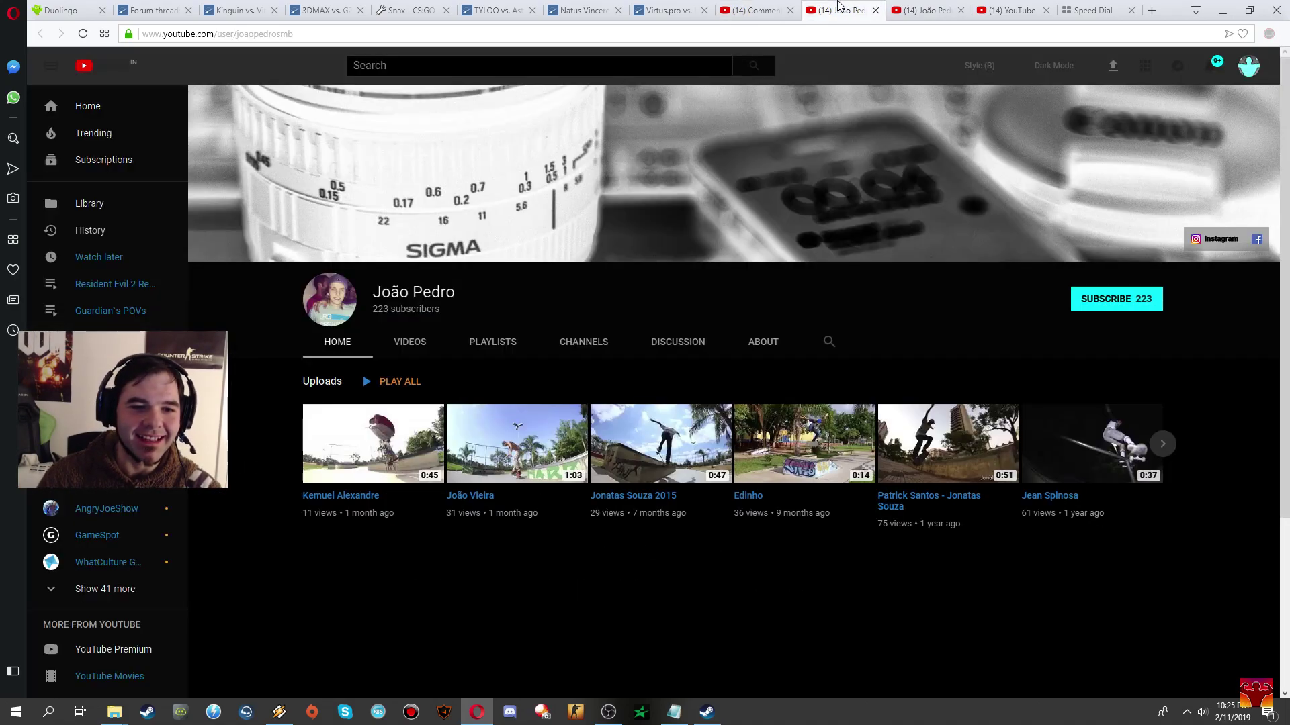
click(921, 10)
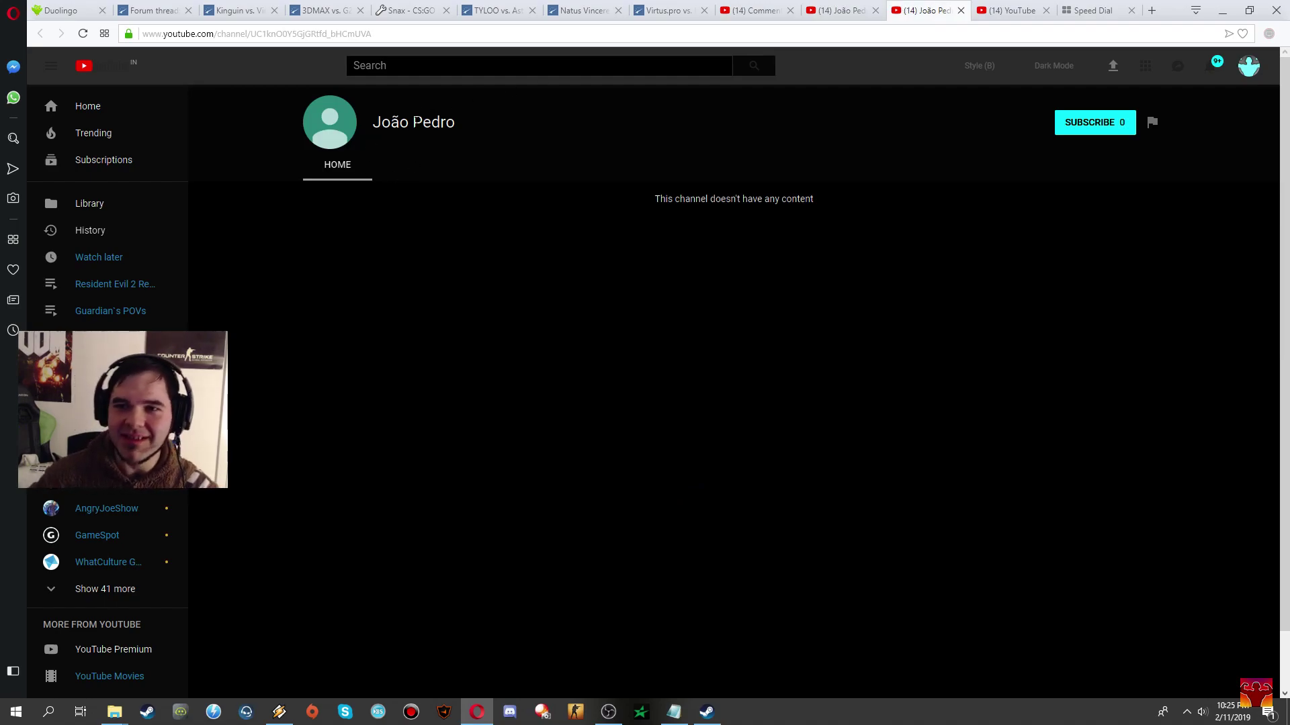
click(841, 11)
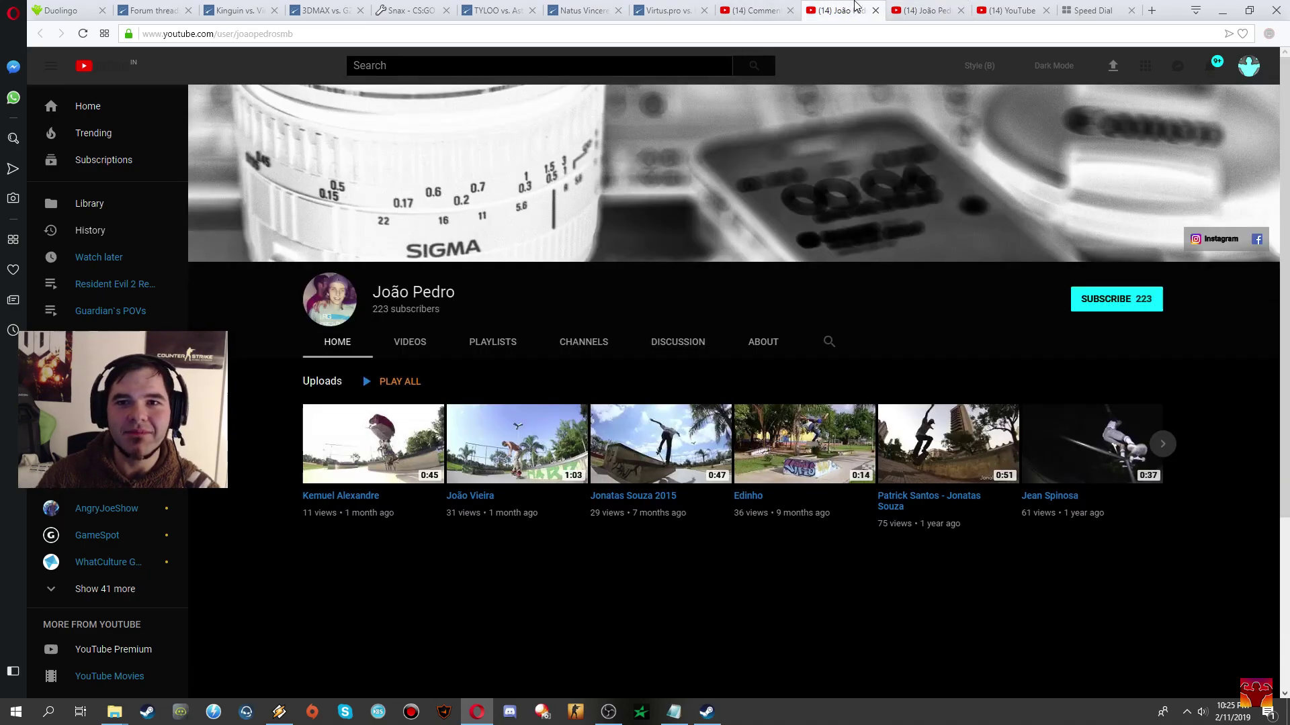
click(922, 10)
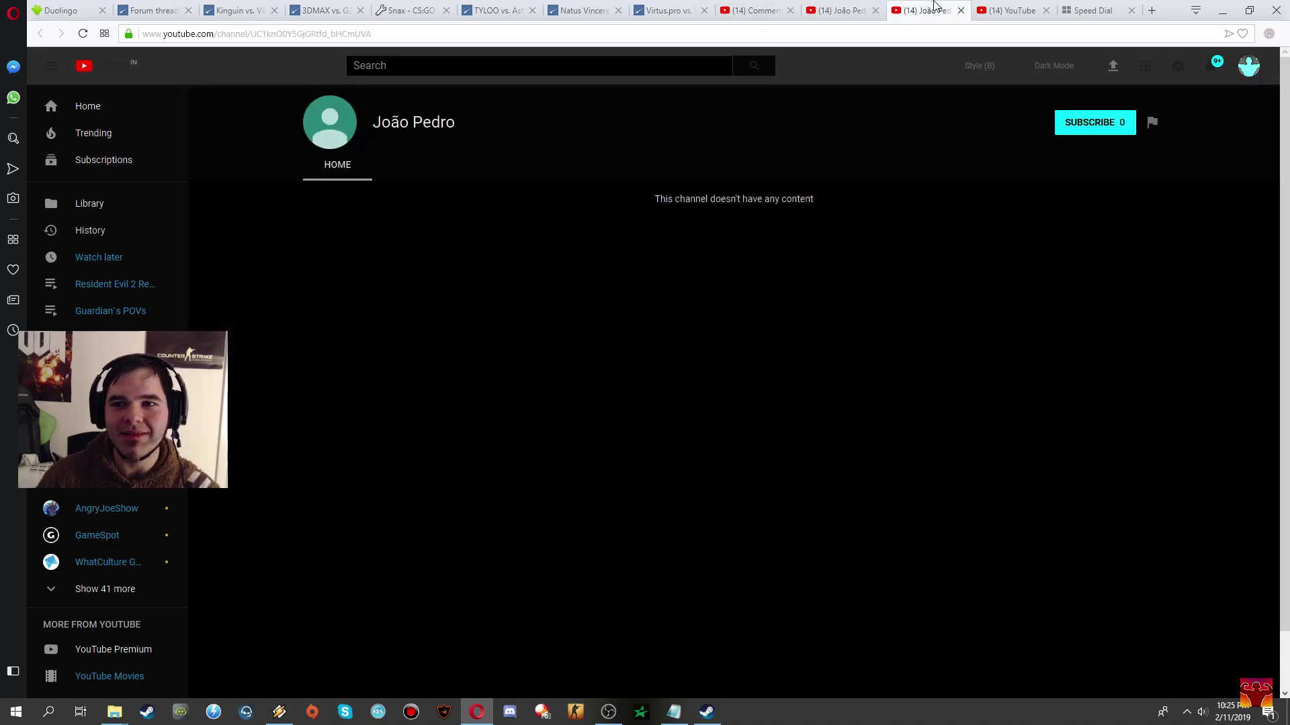
click(852, 11)
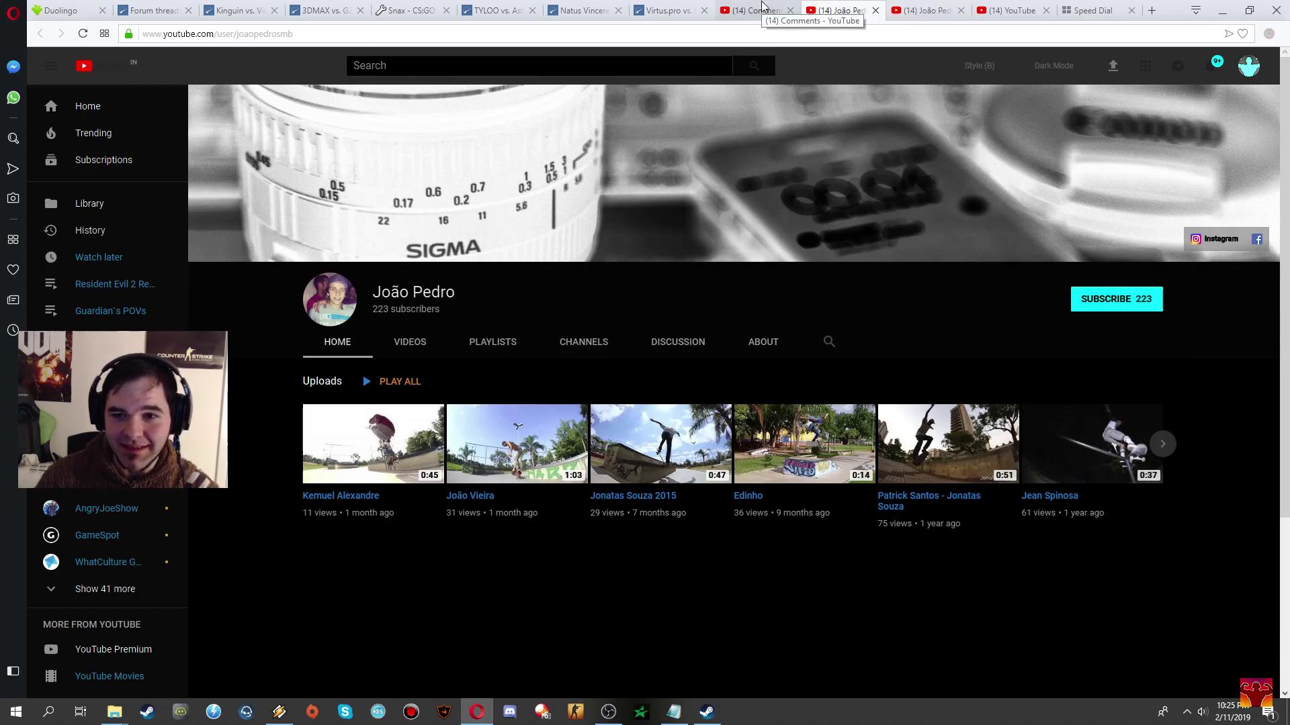
click(763, 10)
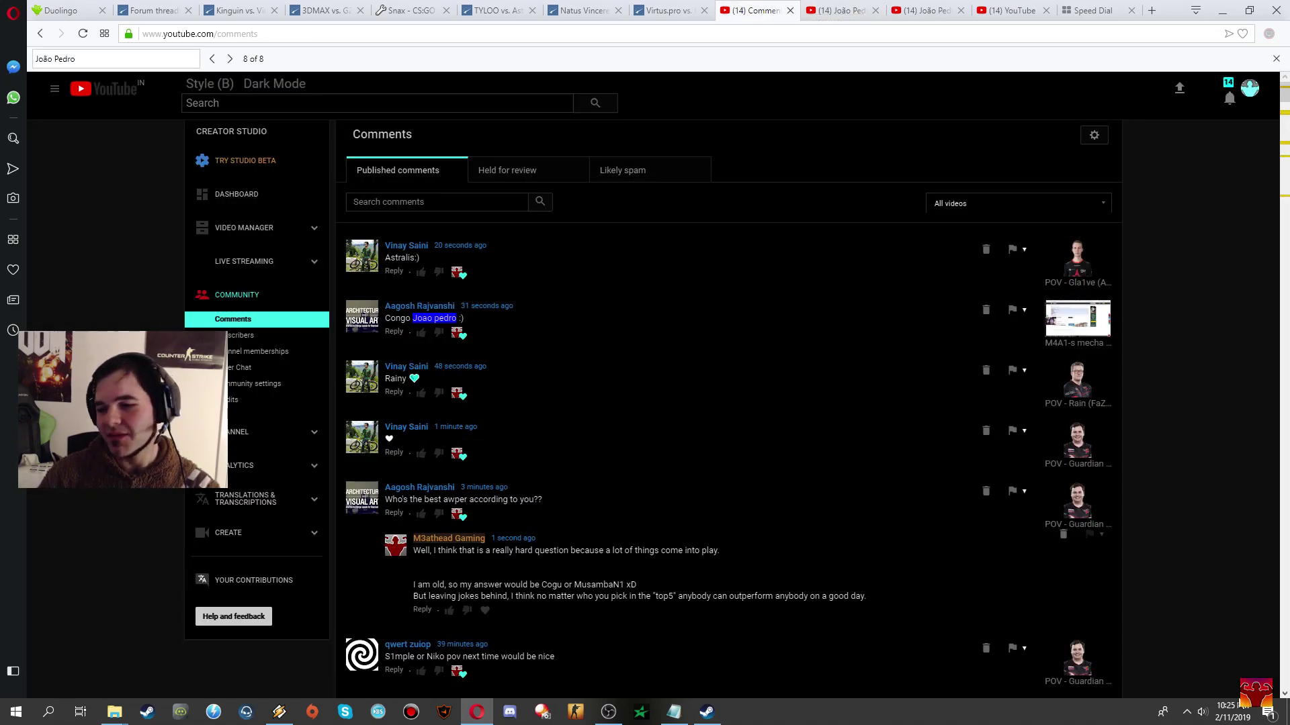
click(1232, 712)
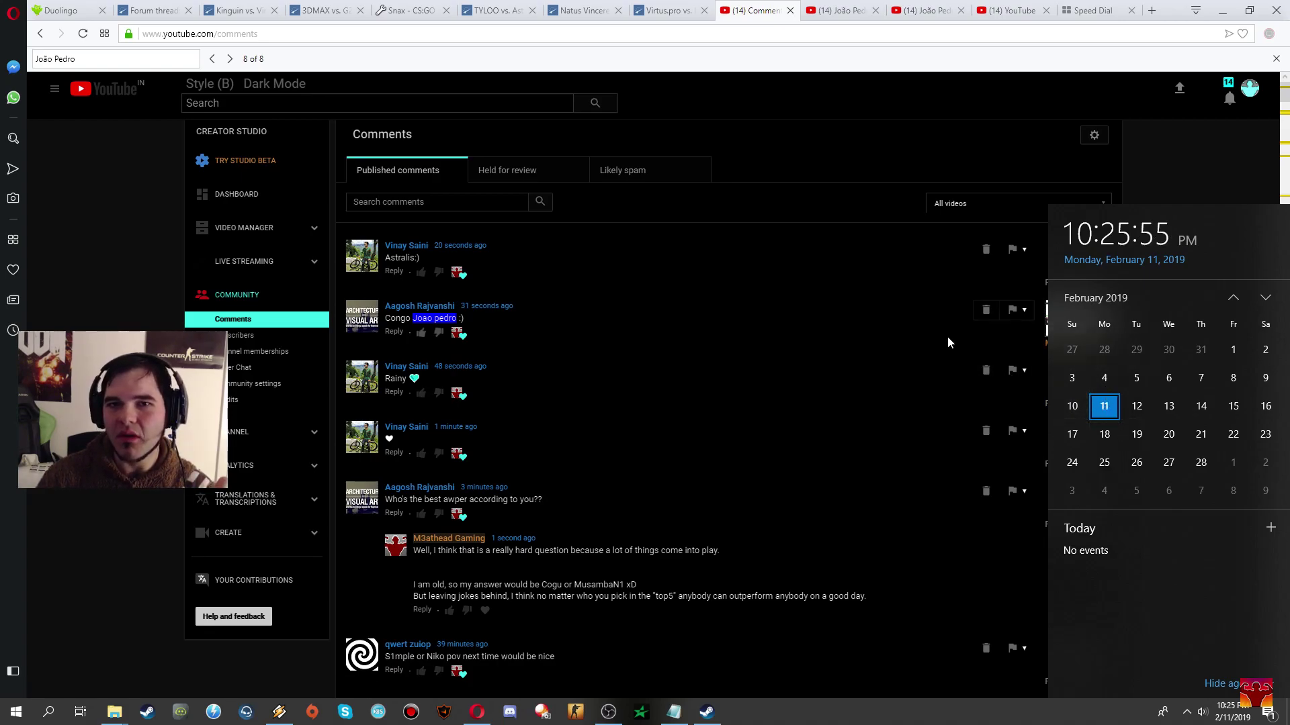
click(1187, 713)
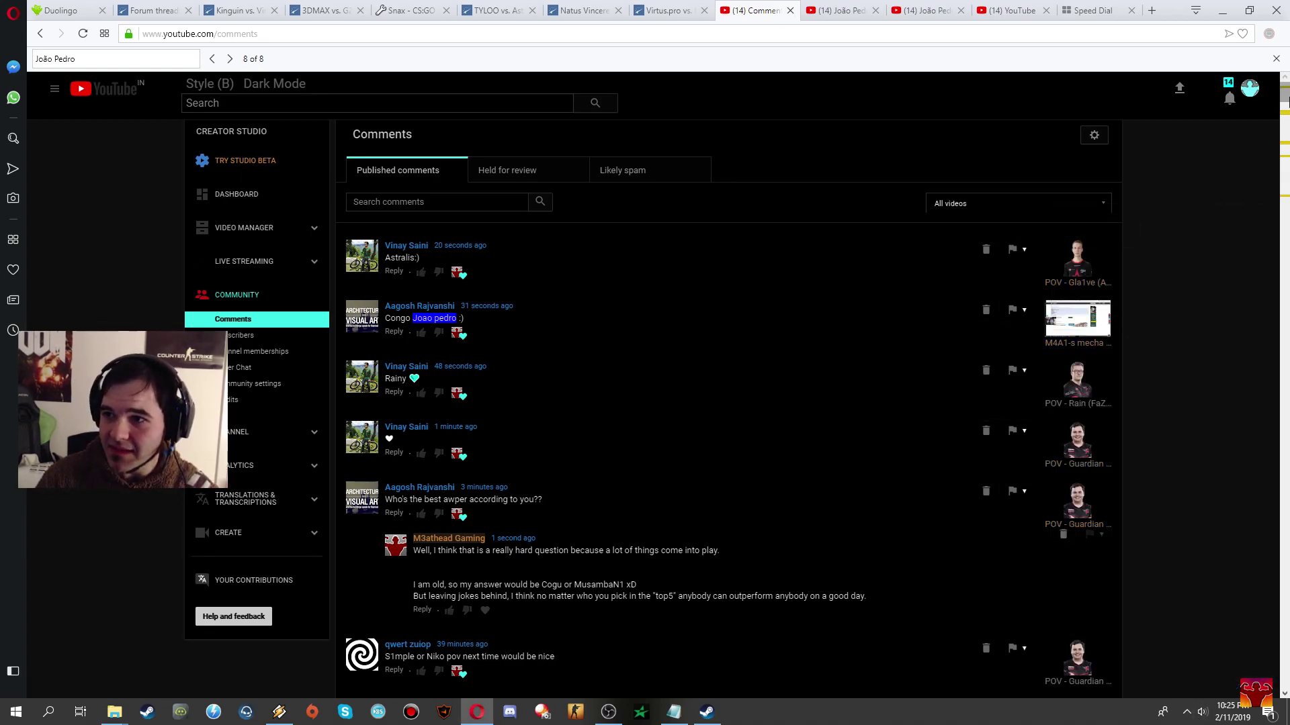
drag(1285, 91, 1285, 554)
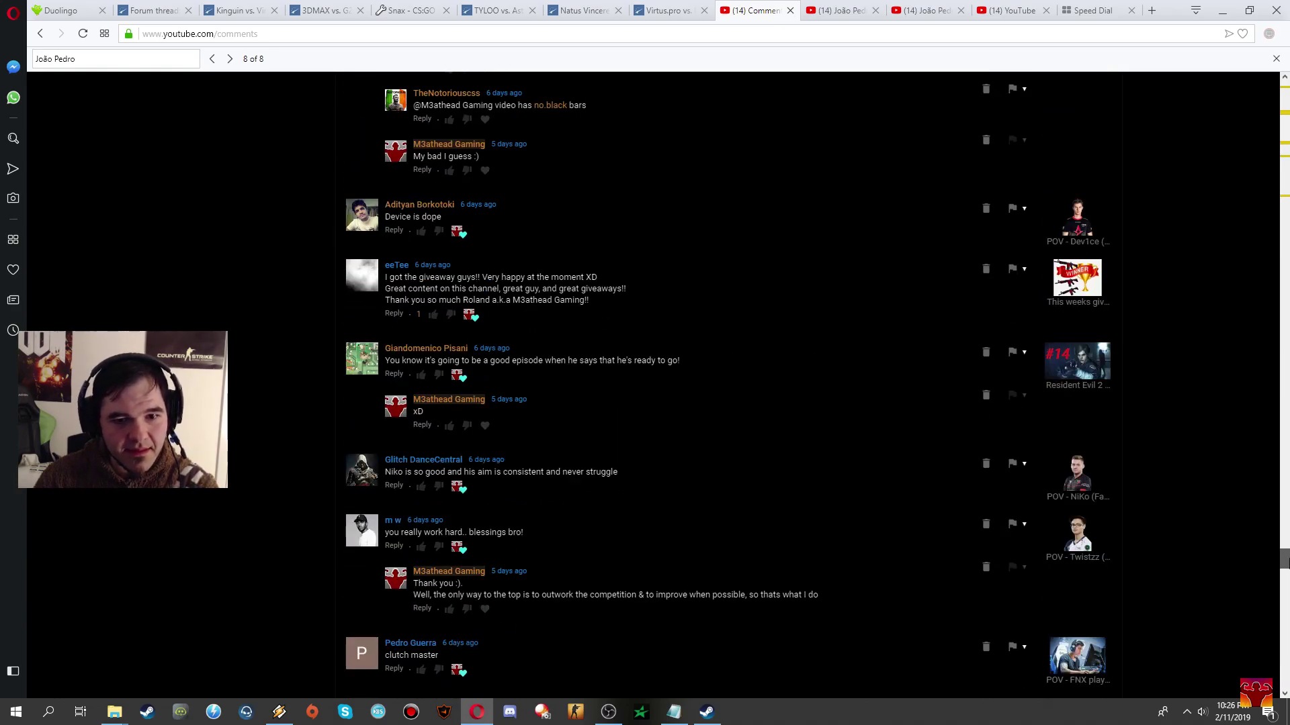
drag(1285, 557, 1284, 562)
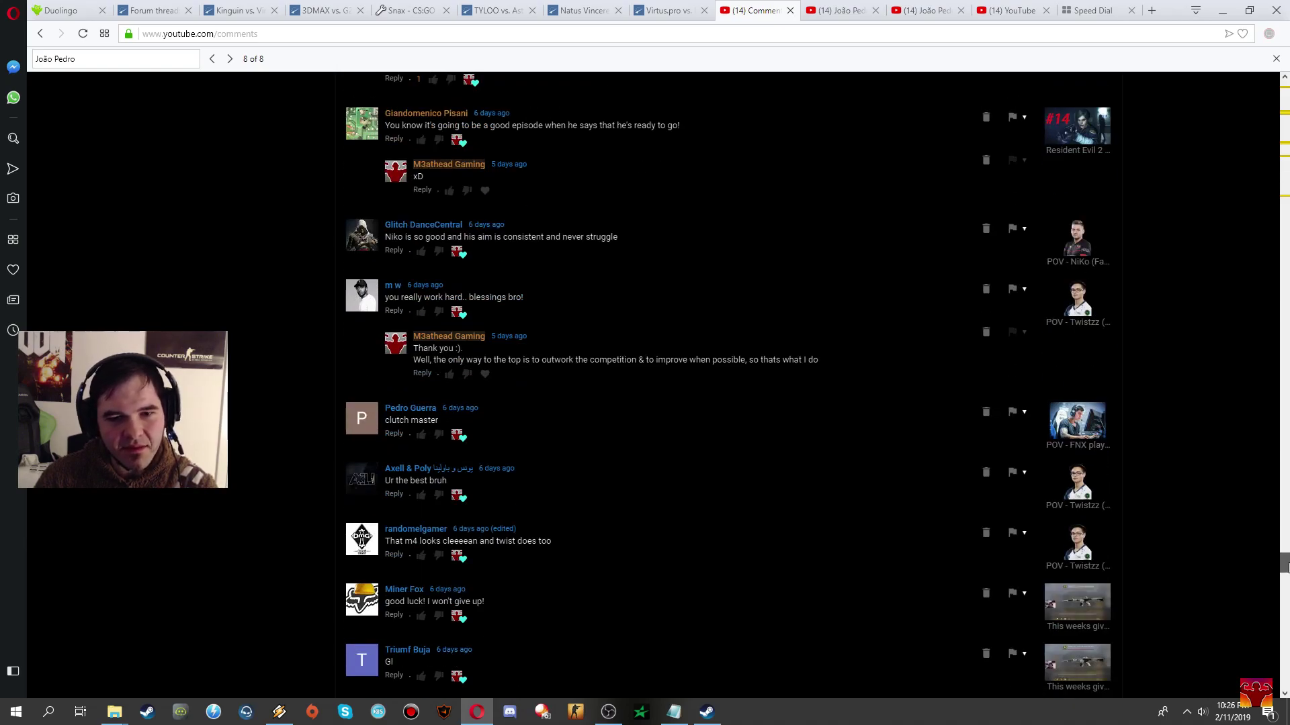
drag(1285, 563, 1285, 583)
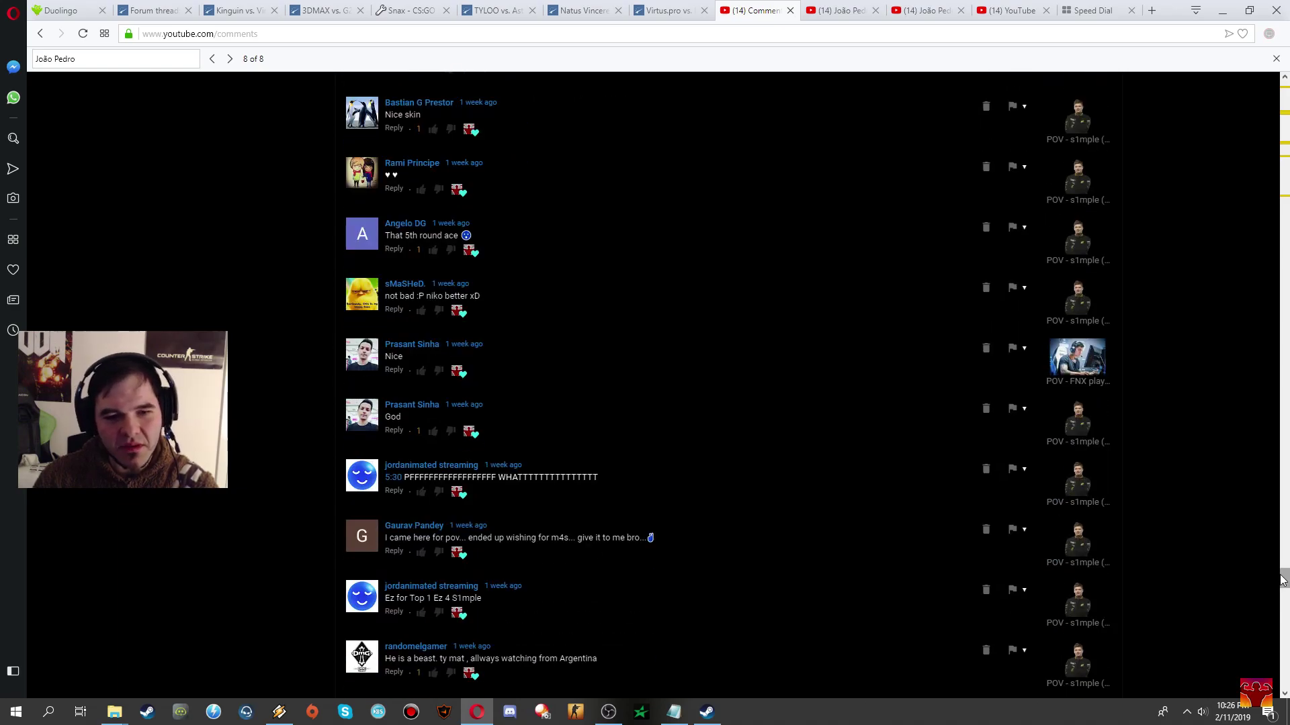
scroll(1240, 552, down, 5)
scroll(1240, 552, down, 5)
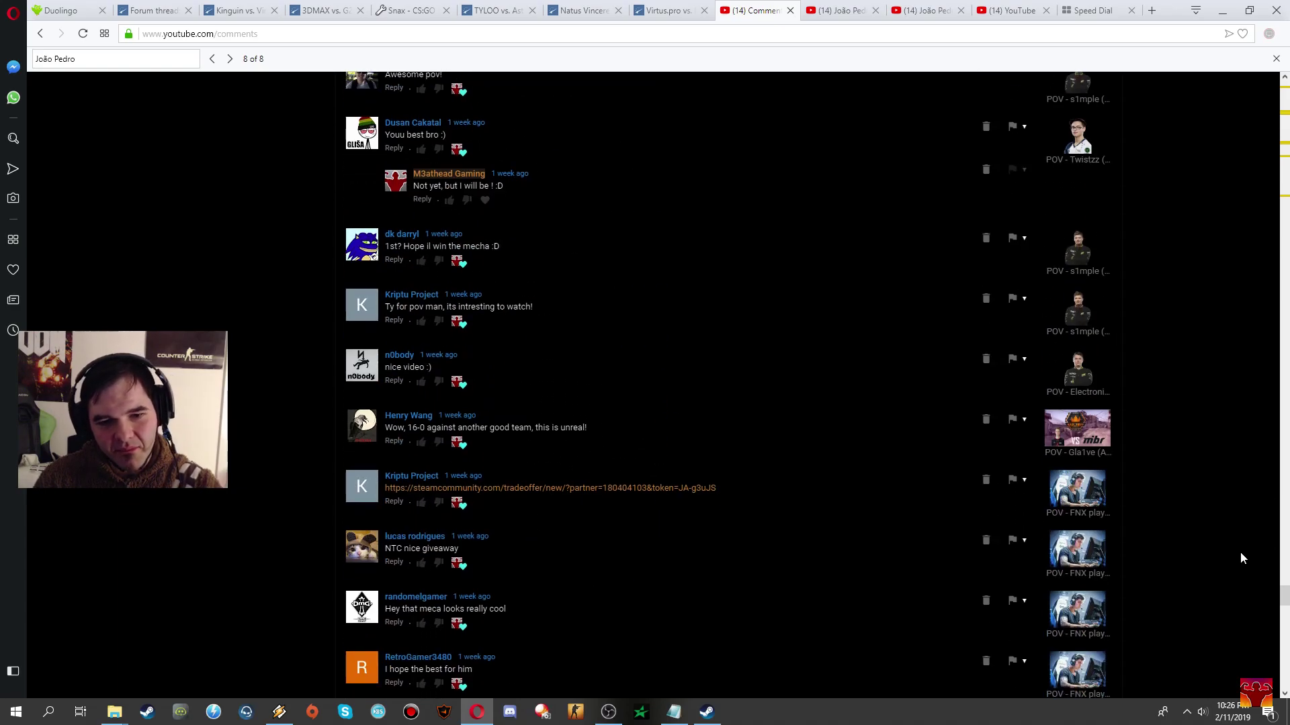
scroll(1240, 552, down, 5)
scroll(1230, 547, down, 5)
scroll(1228, 548, down, 8)
scroll(1226, 550, down, 5)
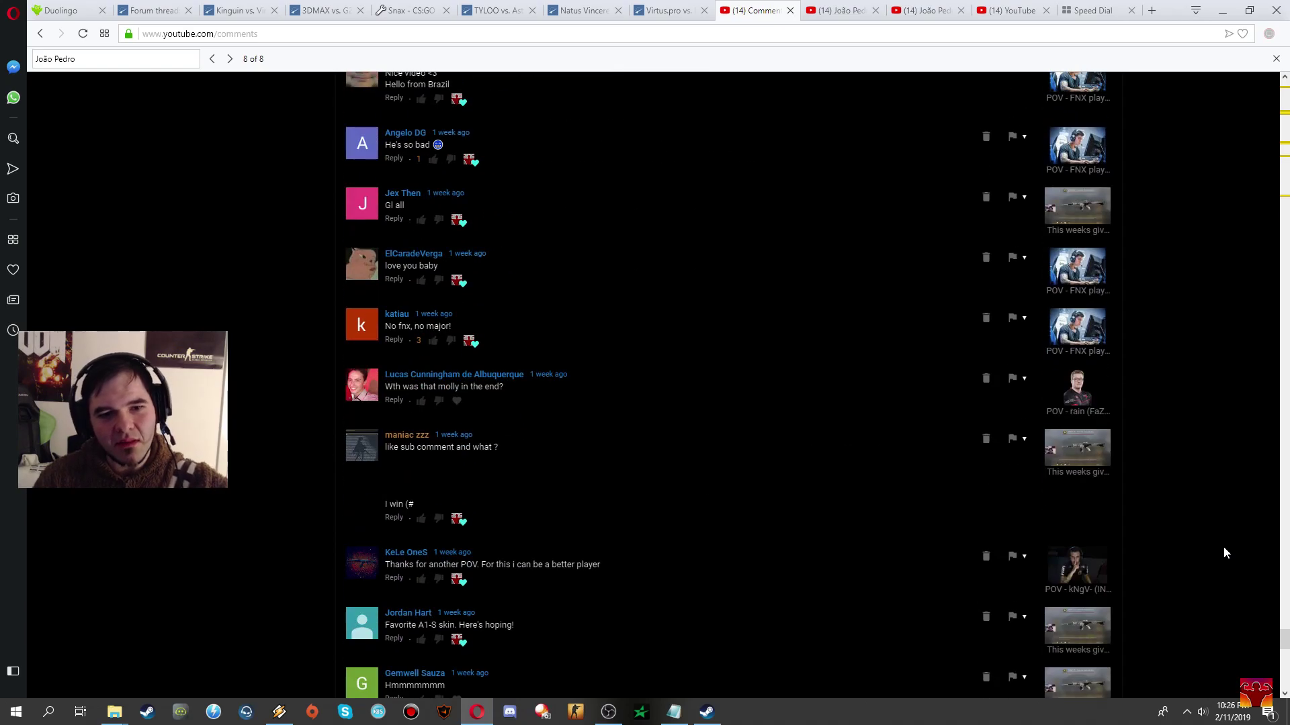
scroll(1219, 544, up, 3)
scroll(773, 408, up, 1)
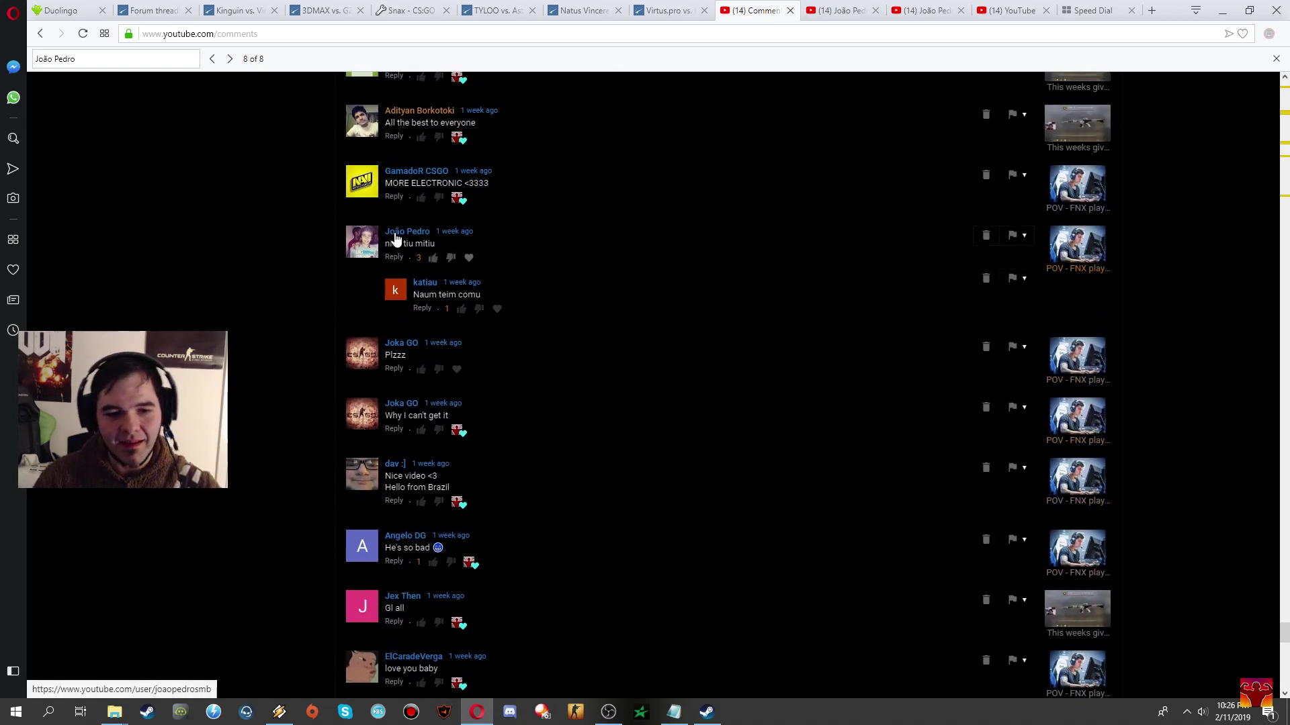
scroll(708, 335, down, 6)
scroll(707, 336, down, 6)
scroll(701, 405, down, 4)
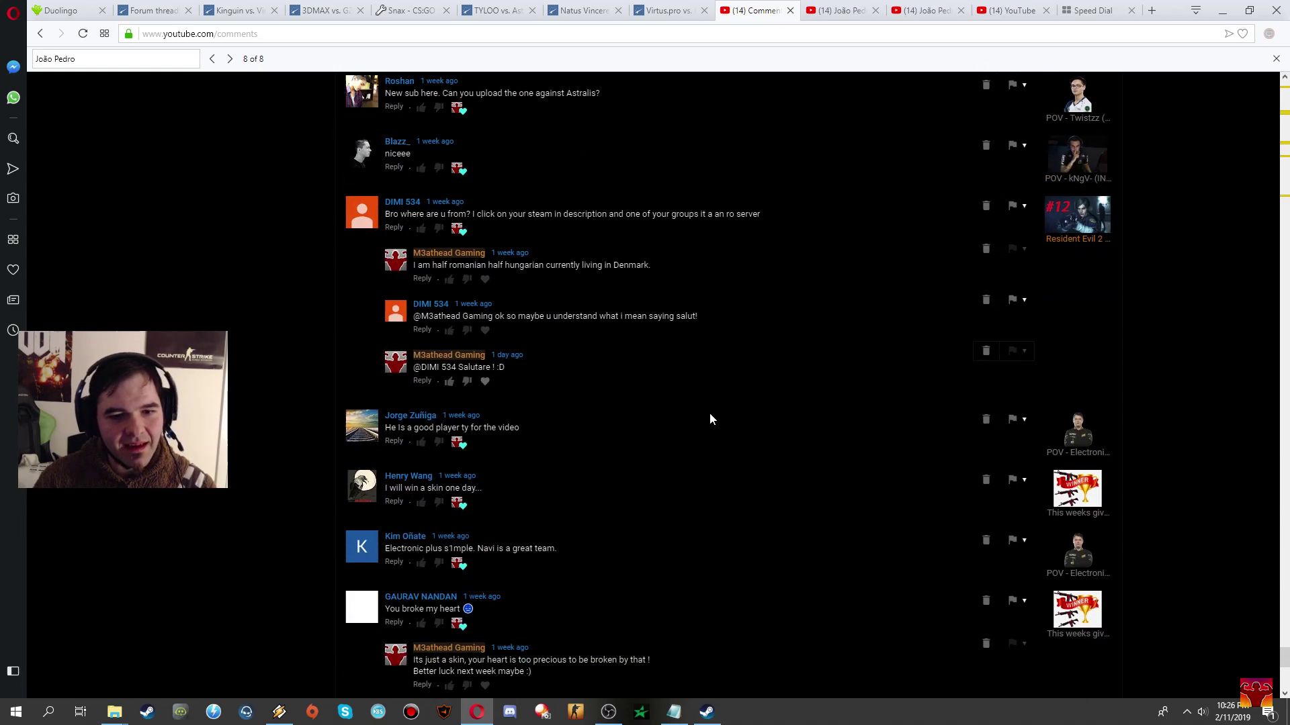
scroll(709, 412, down, 6)
scroll(710, 418, down, 6)
scroll(713, 417, down, 5)
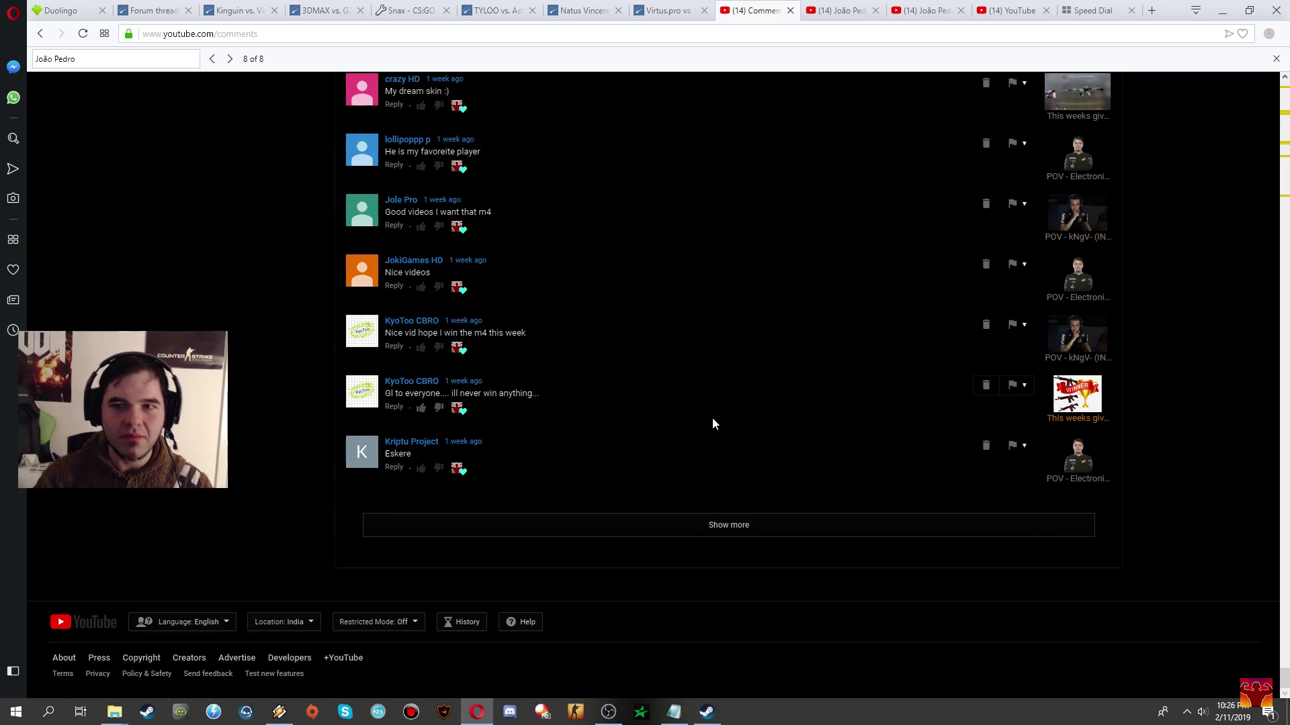
Switch among the João Pedro channel and comments tabs, ending on the empty 0-subscriber channel
click(841, 10)
click(925, 10)
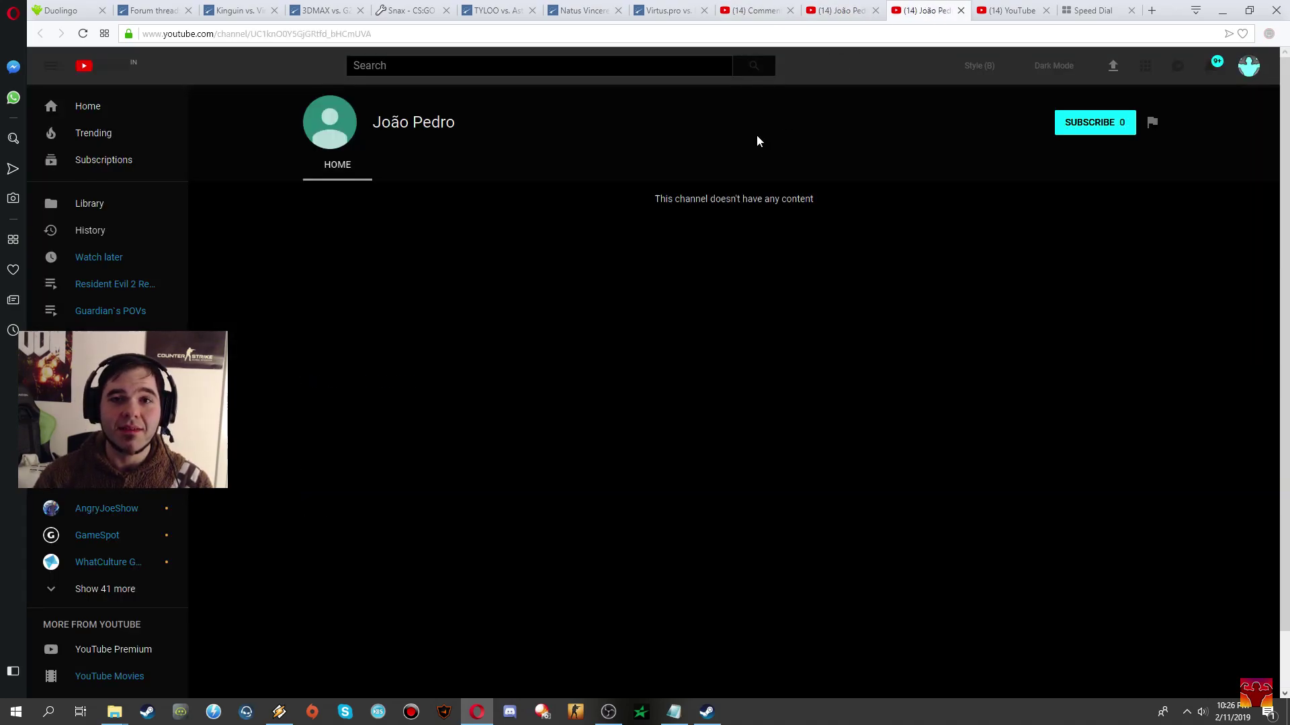
click(842, 11)
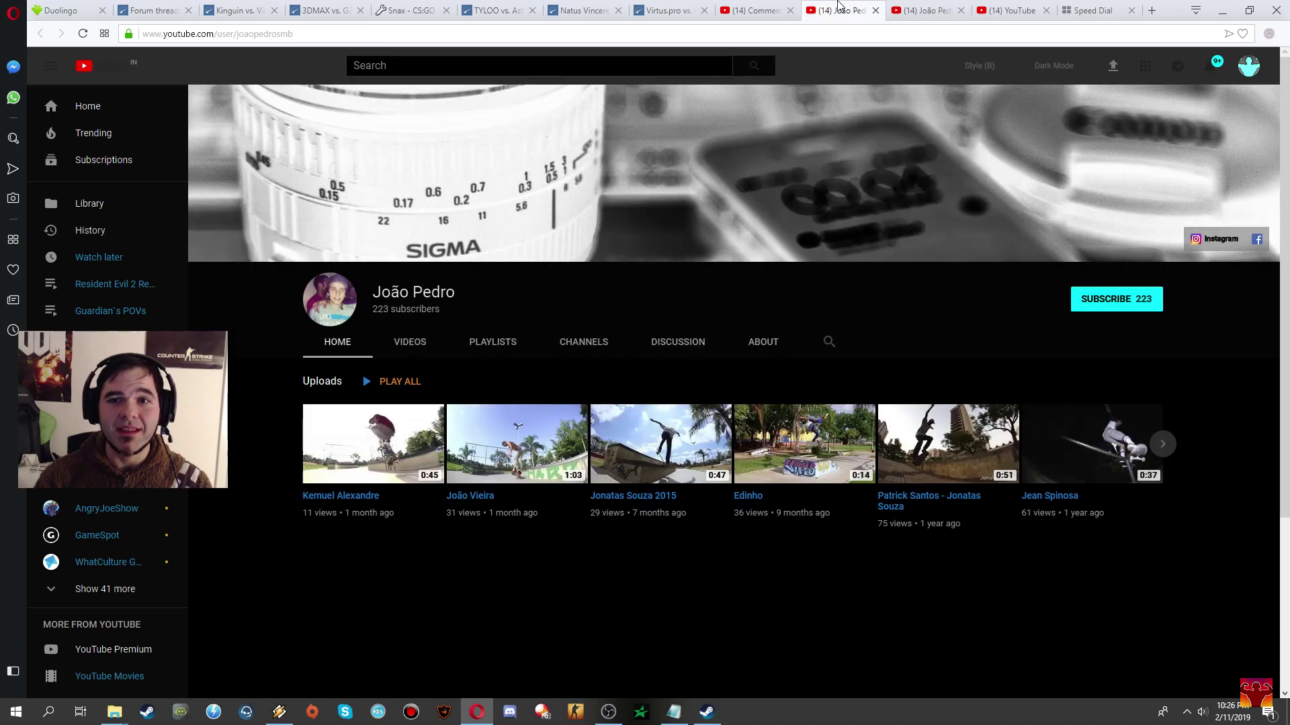
click(925, 10)
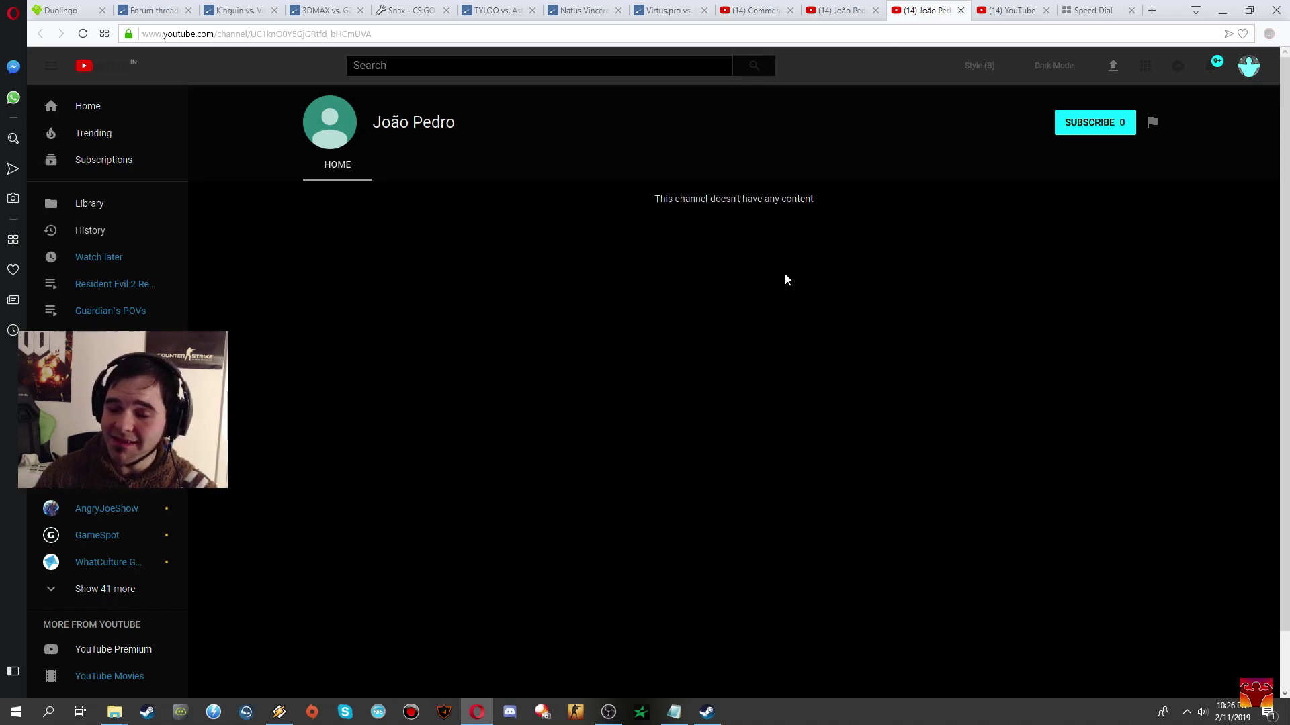
click(754, 11)
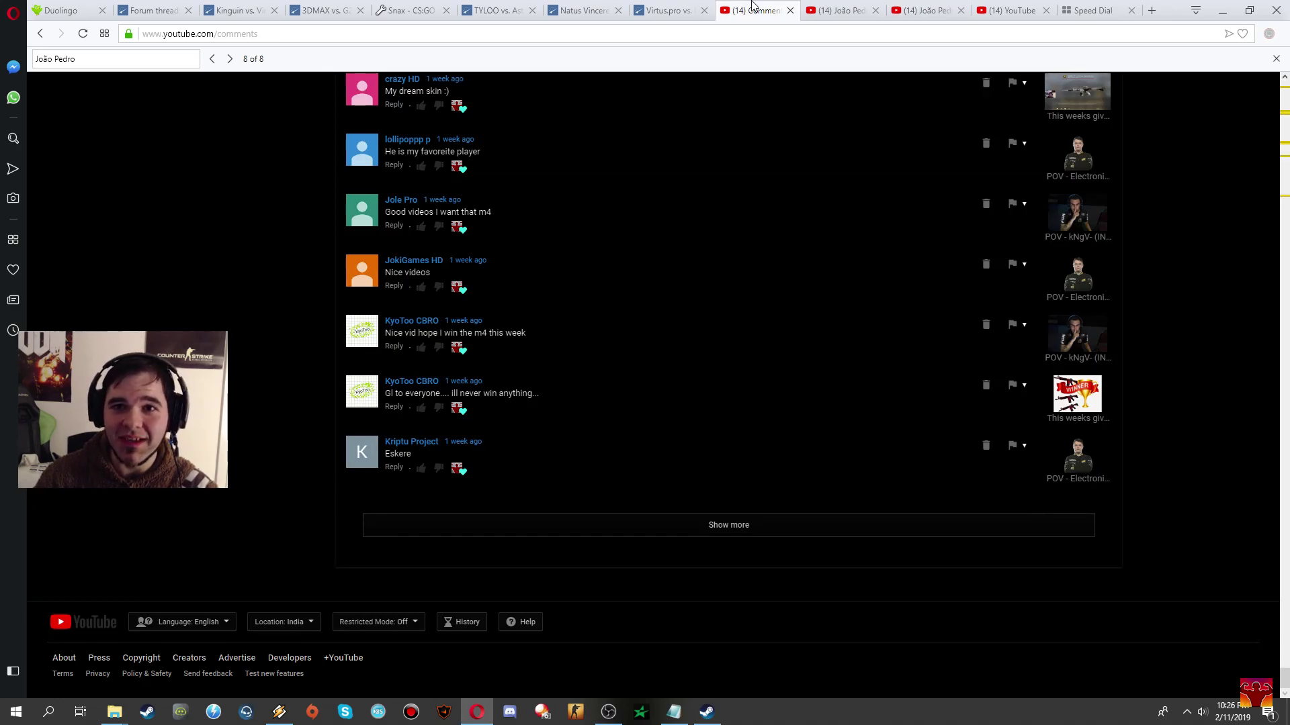
click(836, 11)
click(927, 10)
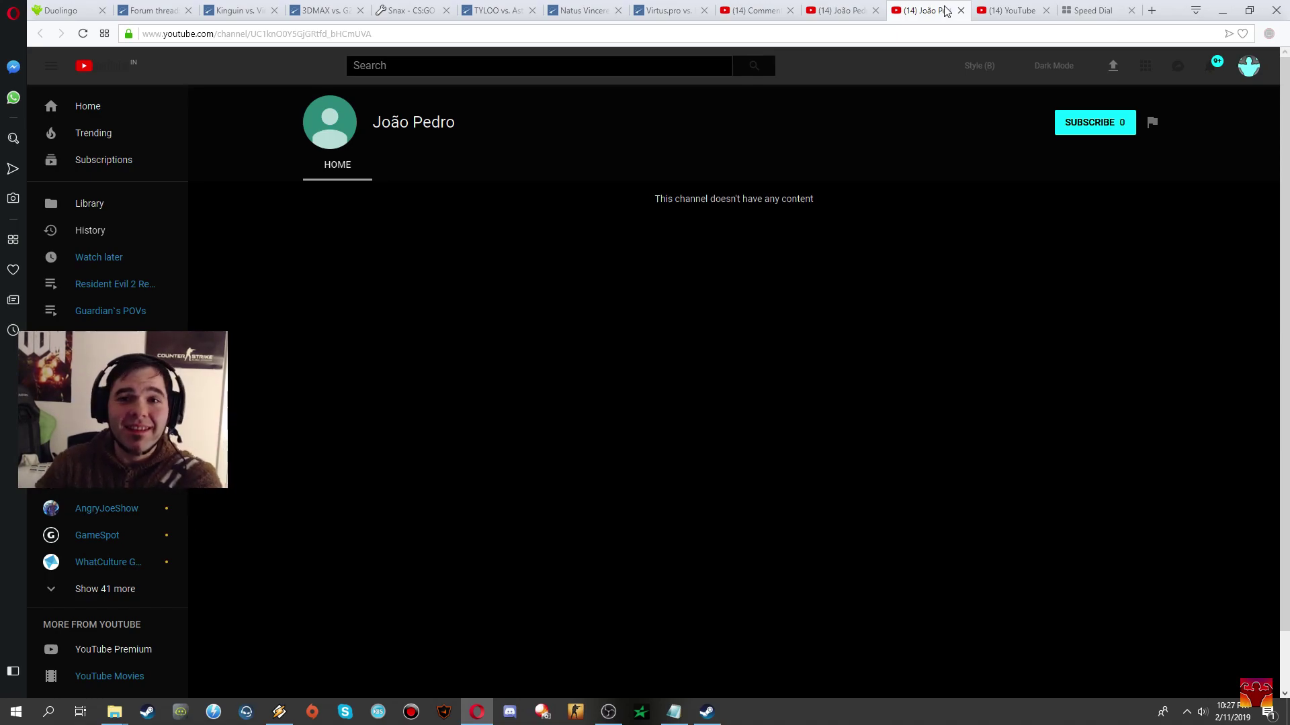
Open the 223-subscriber João Pedro channel and page its uploaded skate videos forward and back
click(836, 11)
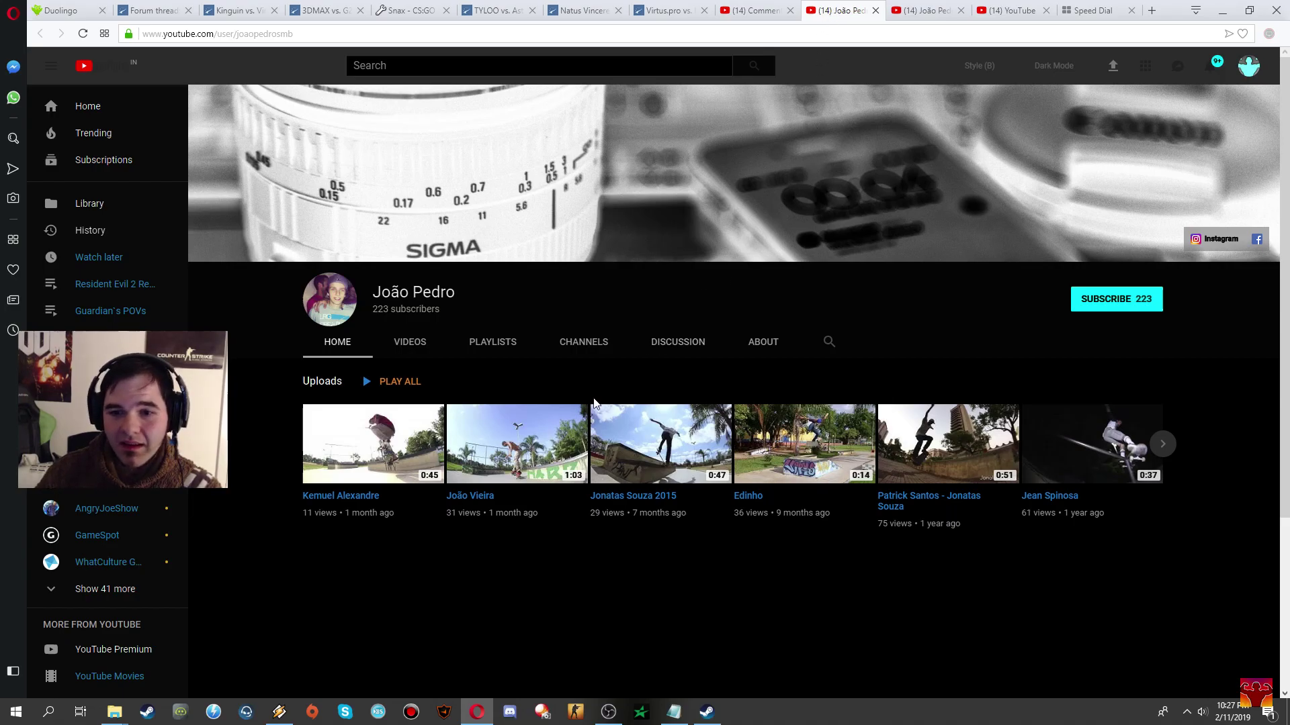
click(1163, 444)
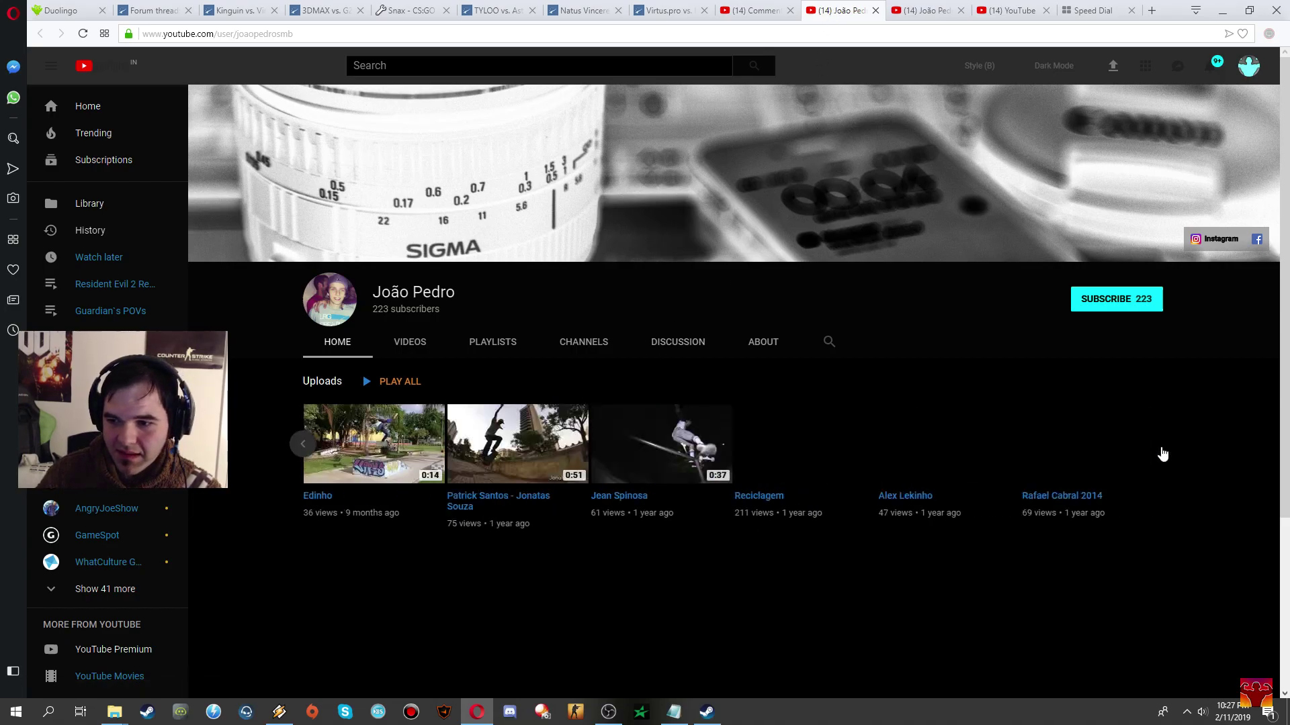
click(303, 444)
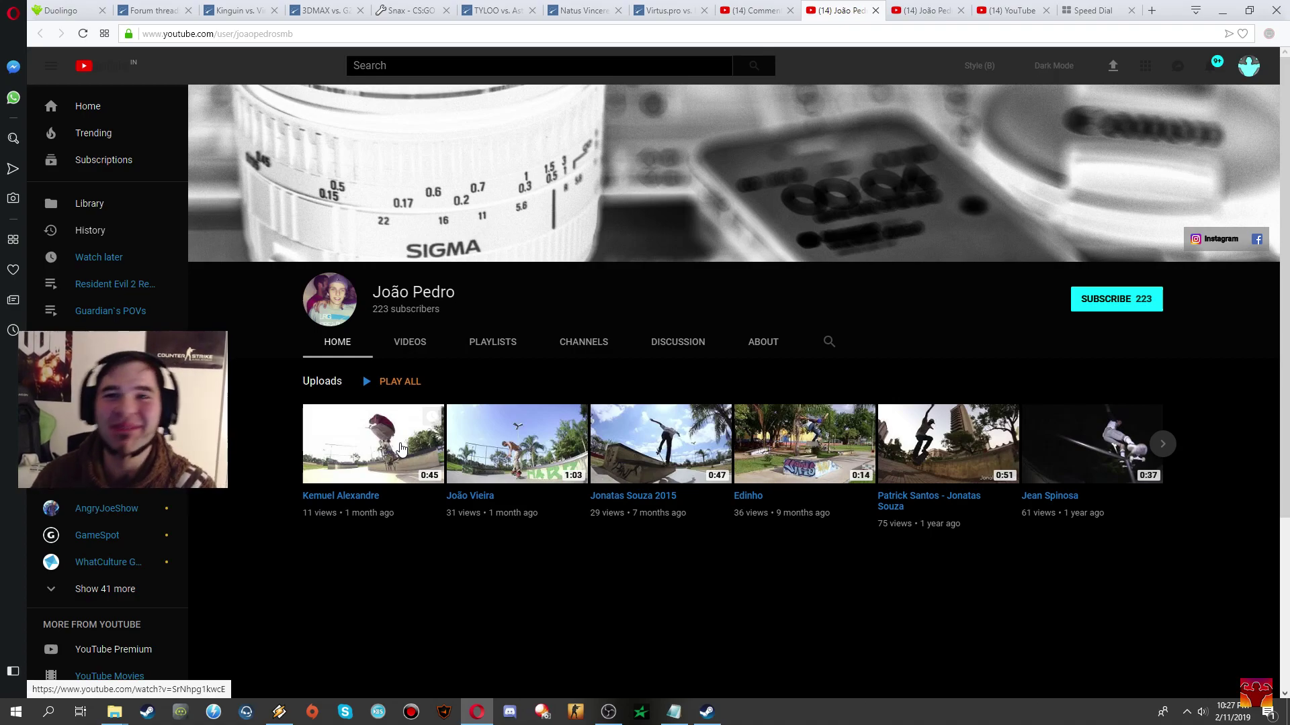
Go back to the '(14) Comments' tab with the week-old viewer comments
click(754, 11)
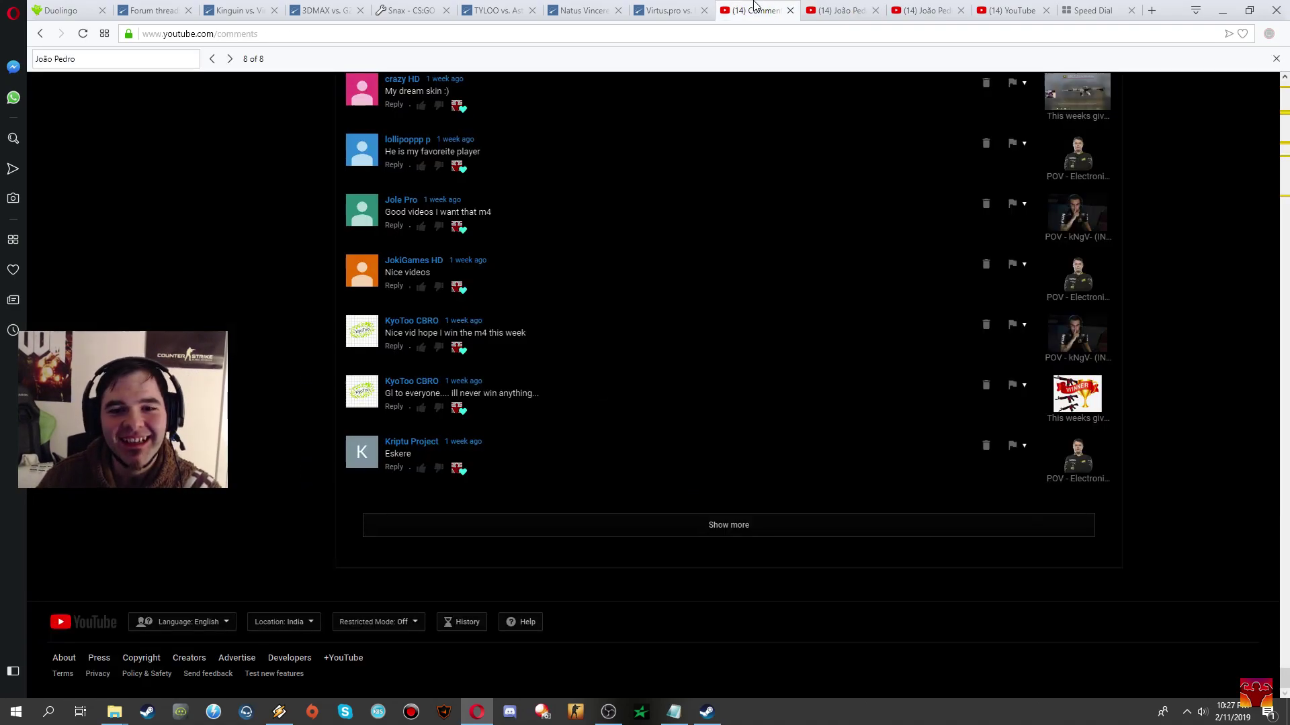